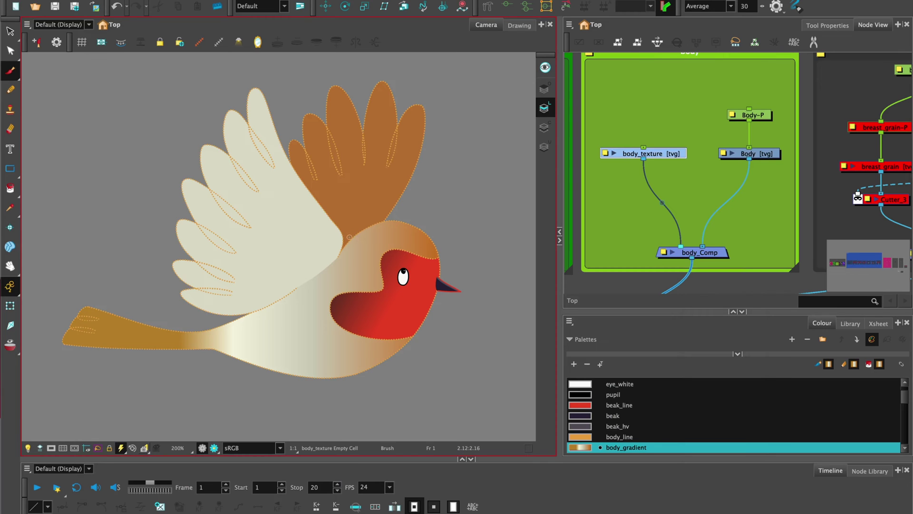
- Open the body_gradient colour for editing to examine its gradient settings, and close the colour editor
key("alt+s")
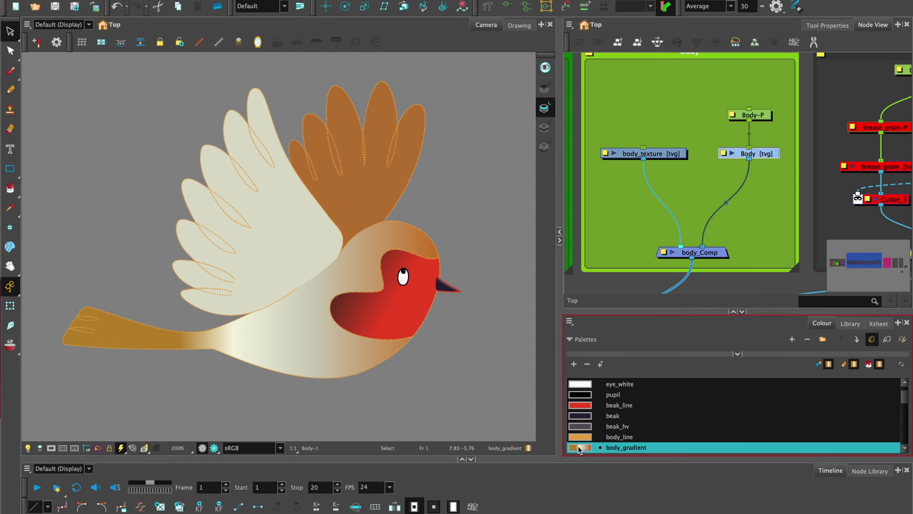
double_click(580, 447)
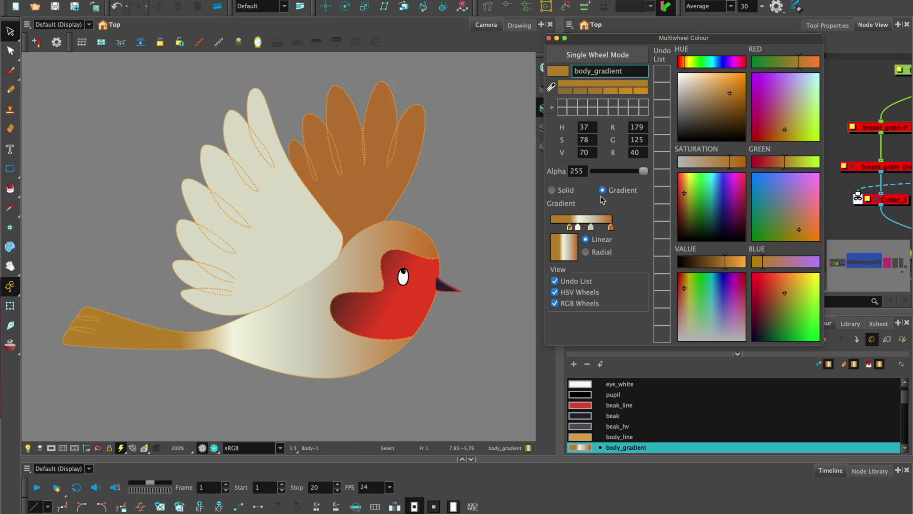
left_click(549, 38)
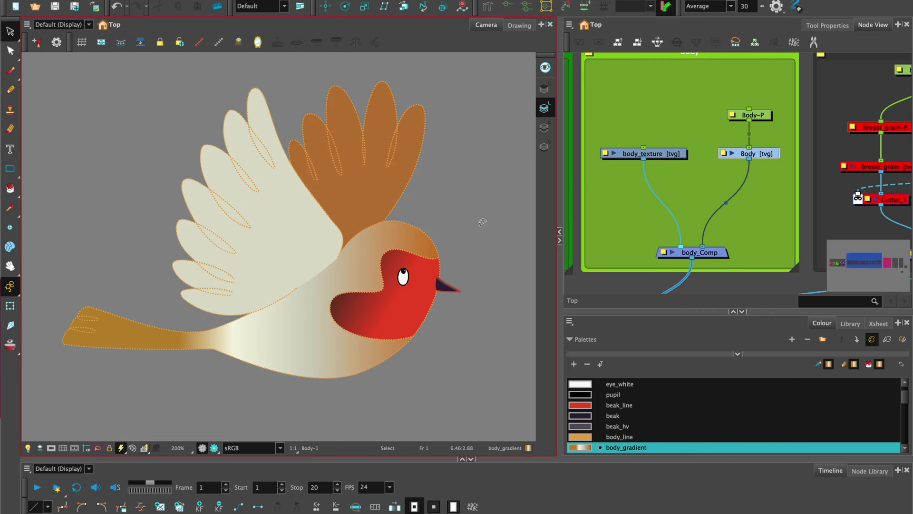
- Review the options for adding a drawing layer, and select the existing body_texture drawing node
key("super+r")
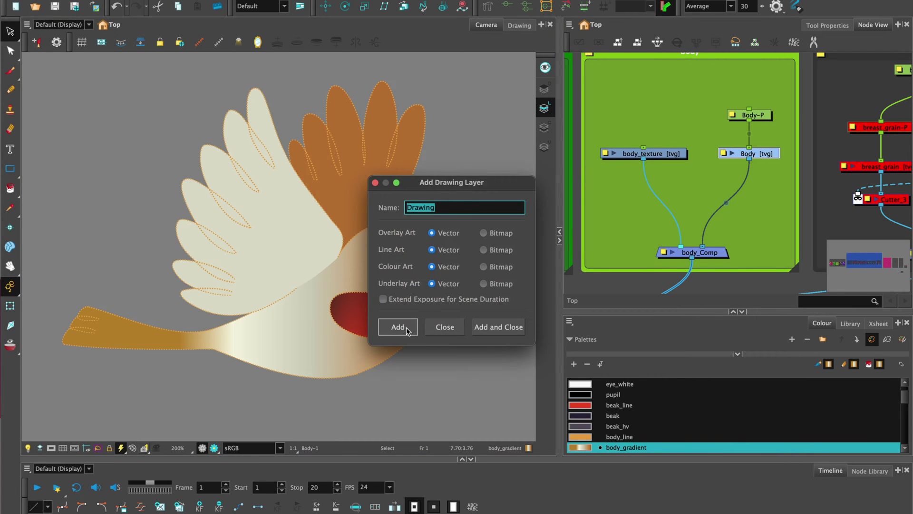
left_click(445, 327)
left_click(668, 154)
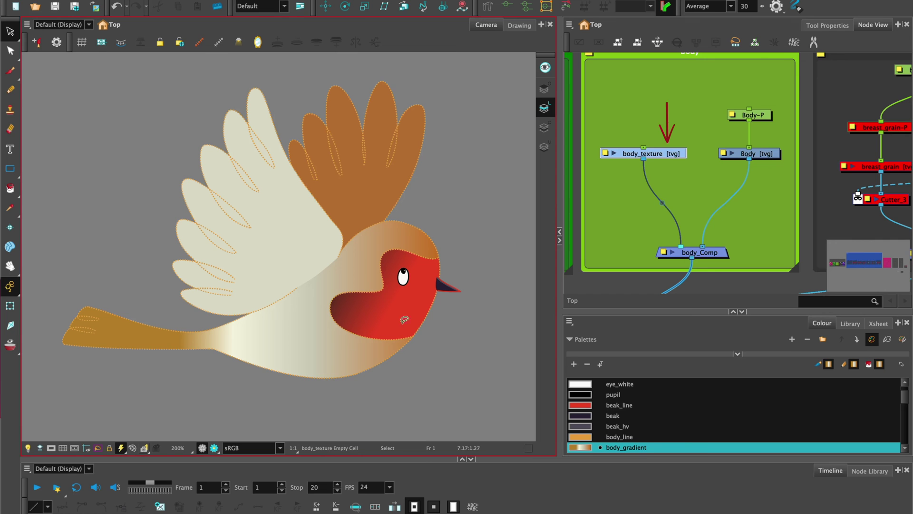
- Activate the Brush tool and set Tip_36 as the dual tip of the Mechanical Pencil brush
left_click(11, 72)
left_click(40, 69)
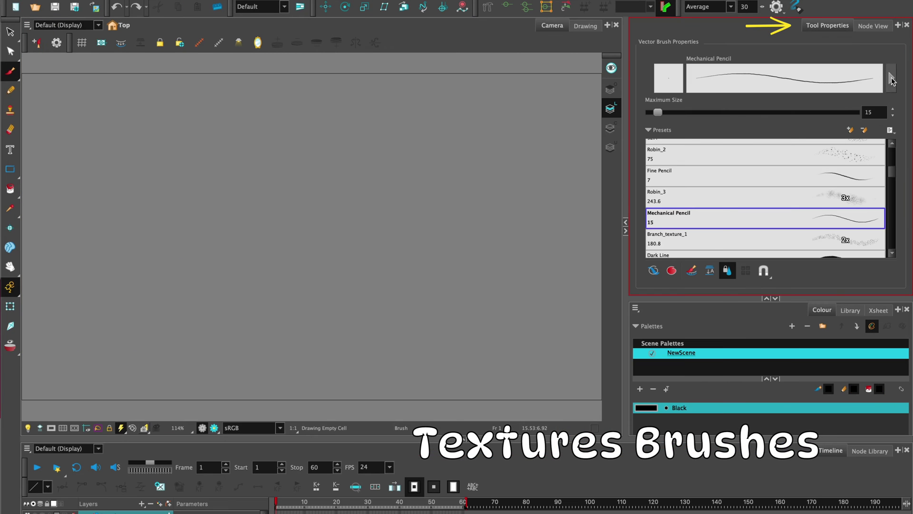
left_click(891, 80)
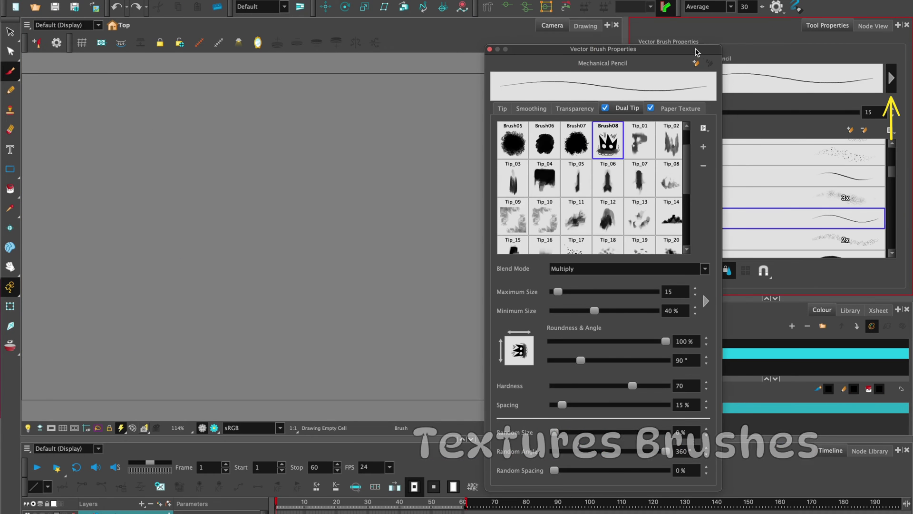
scroll(588, 227, "down", 2)
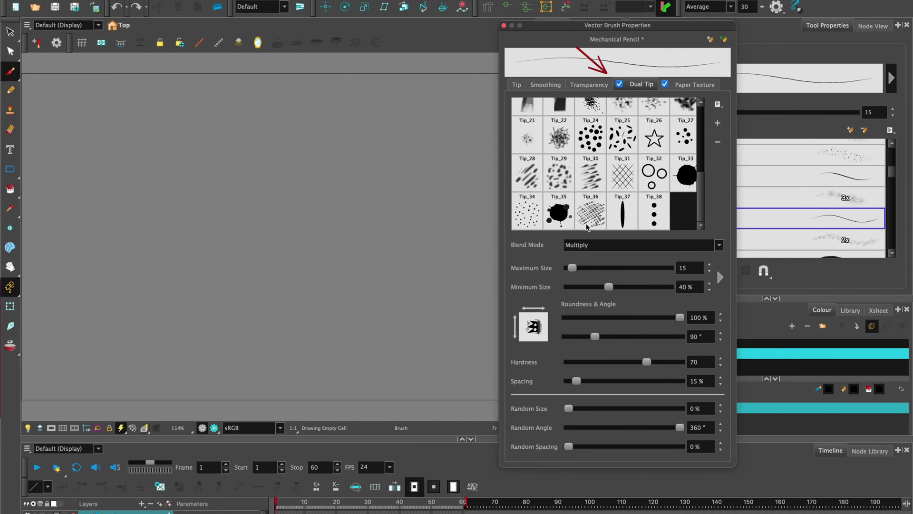
left_click(588, 217)
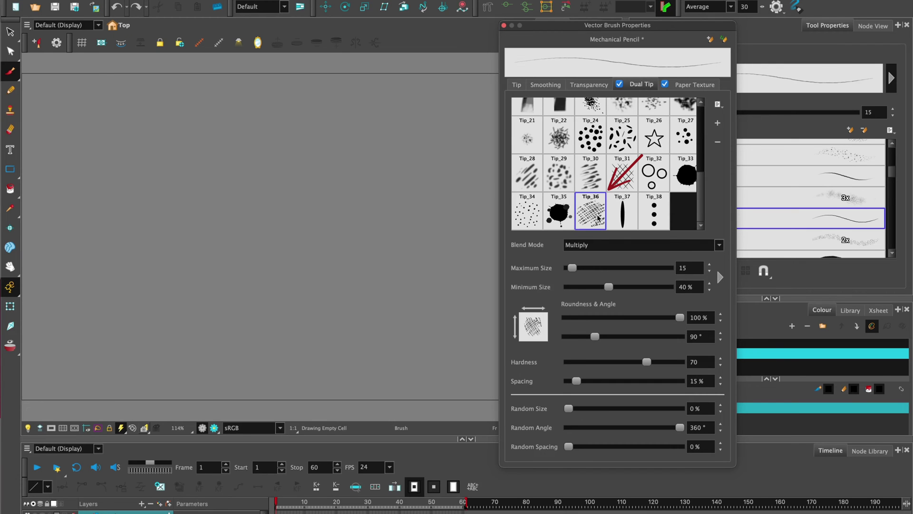
- Enlarge the brush to a maximum size of about 314.7 and paint a diagonal test stroke
key("o")
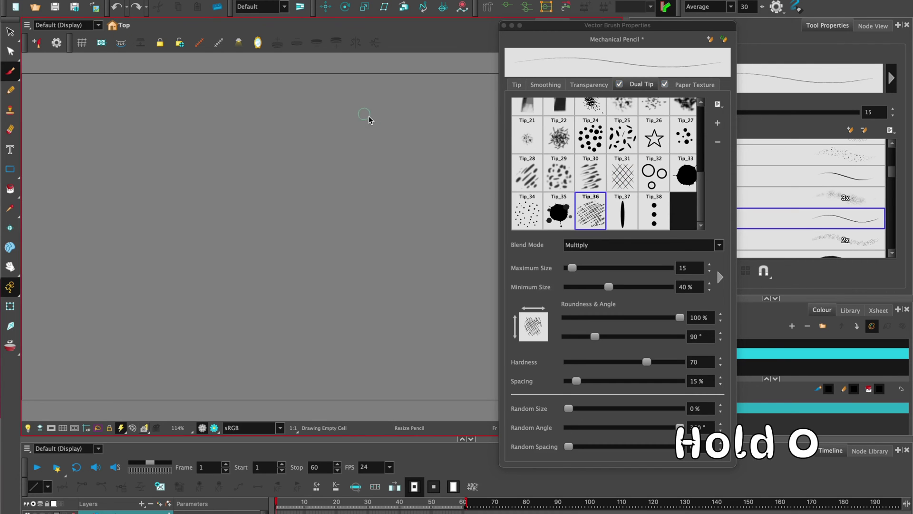
left_click_drag(384, 123, 389, 124)
mouse_move(180, 252)
left_mouse_down()
mouse_move(249, 190)
mouse_move(367, 123)
left_mouse_up()
- Set the dual tip's spacing to 55.2% and its hardness to 11.3, painting a parallel test stroke after each change
left_click_drag(576, 381, 599, 382)
mouse_move(209, 297)
left_mouse_down()
mouse_move(333, 195)
mouse_move(388, 174)
left_mouse_up()
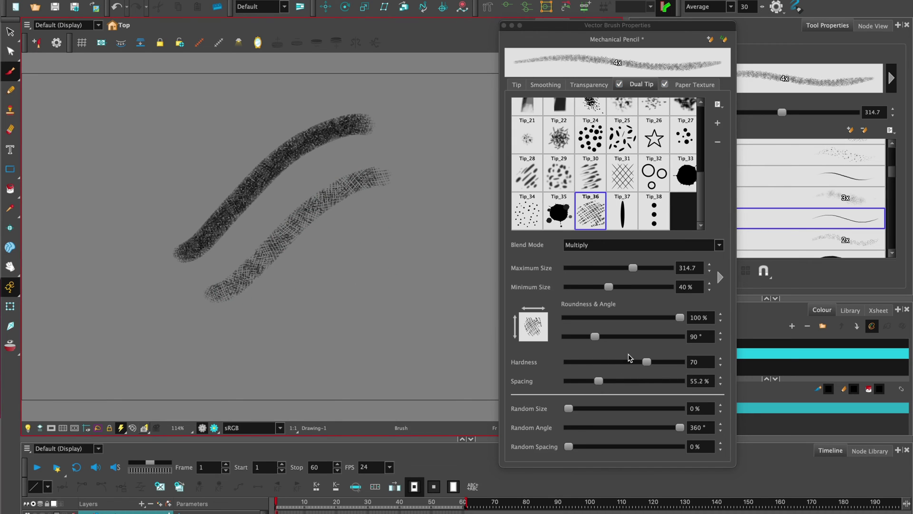
left_click_drag(646, 362, 581, 362)
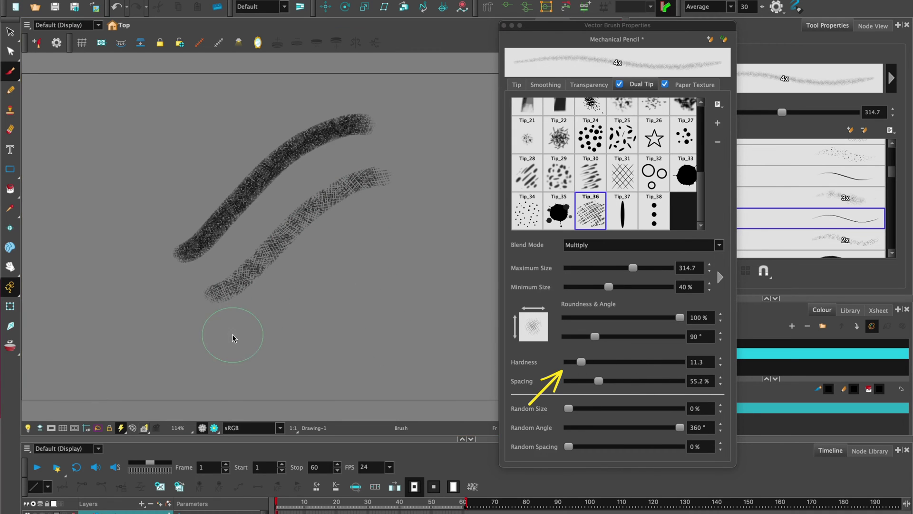
left_click_drag(236, 337, 391, 224)
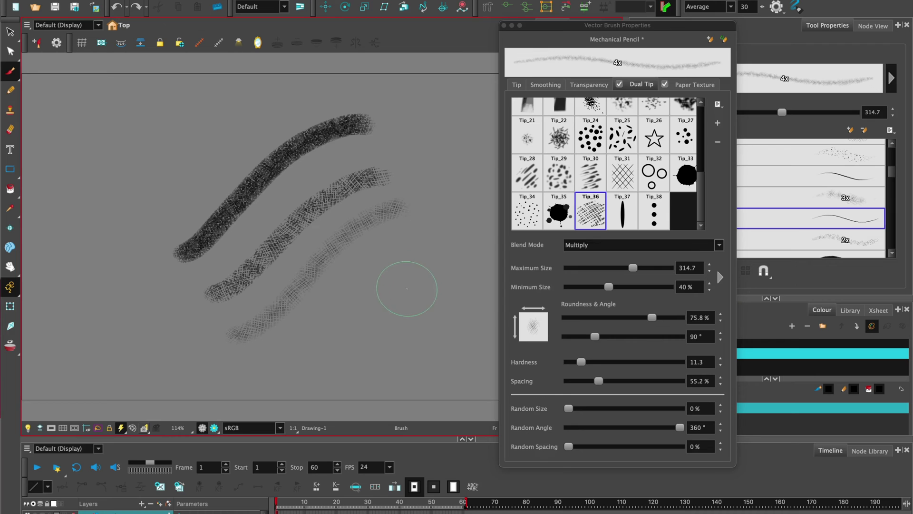
- Change the dual tip to Tip_34 and paint a fourth test stroke beside the others
left_click(527, 214)
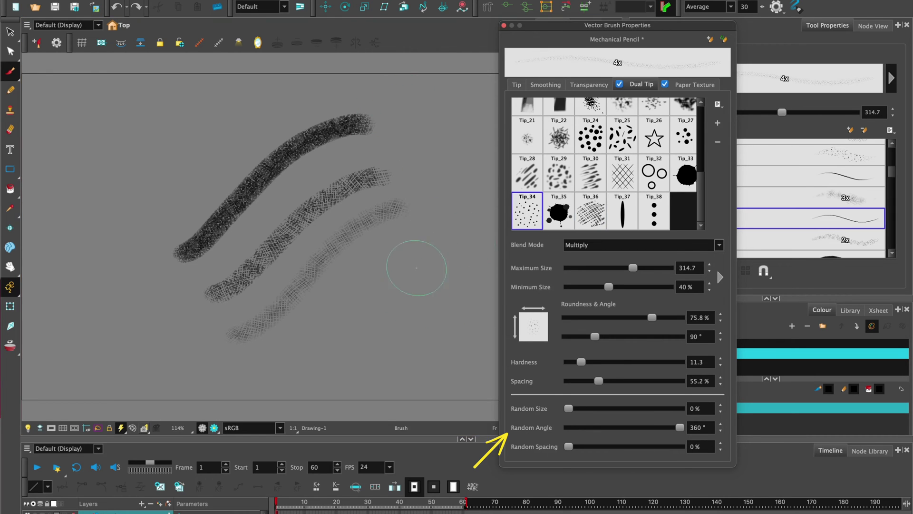
left_click_drag(281, 358, 357, 289)
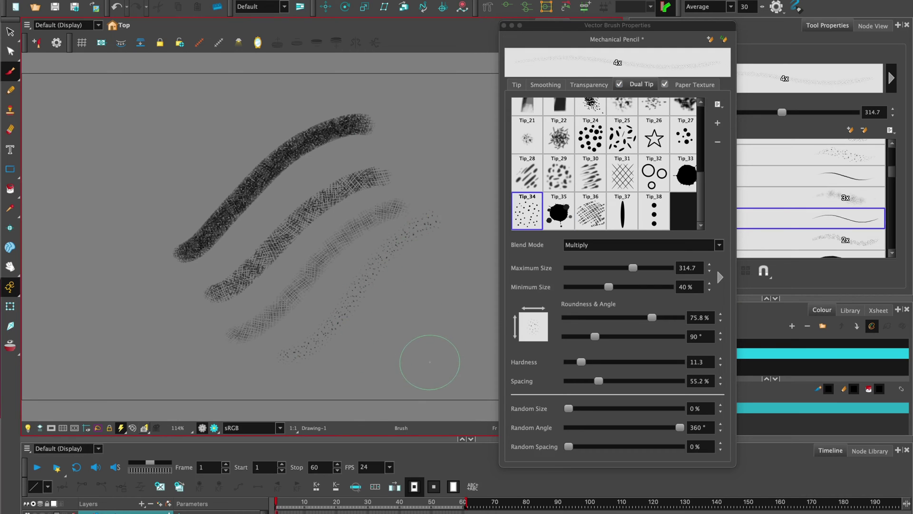
- Close the brush properties and start a new preset from the customised brush, selecting its name for editing
left_click(504, 25)
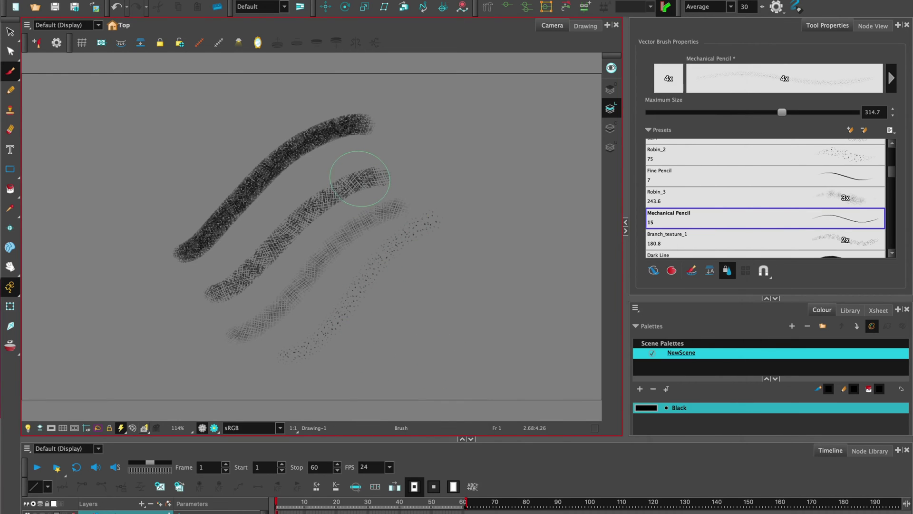
left_click(850, 131)
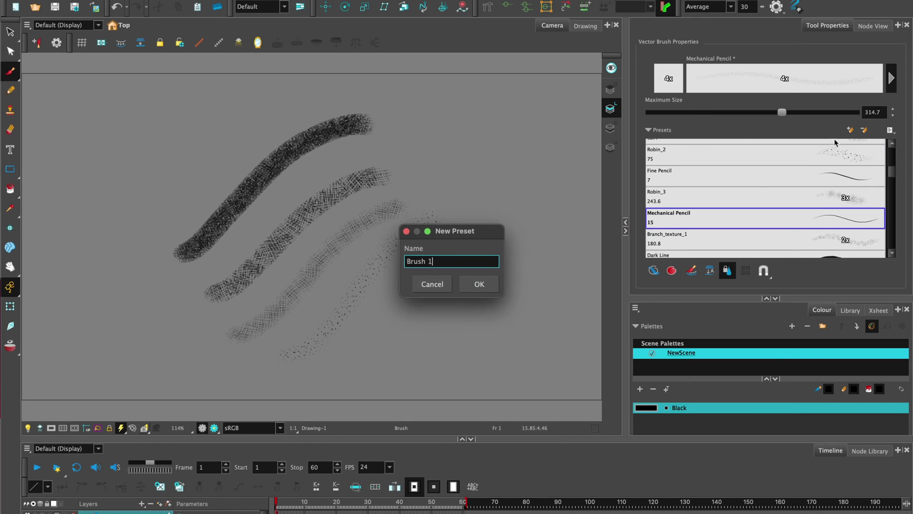
triple_click(439, 261)
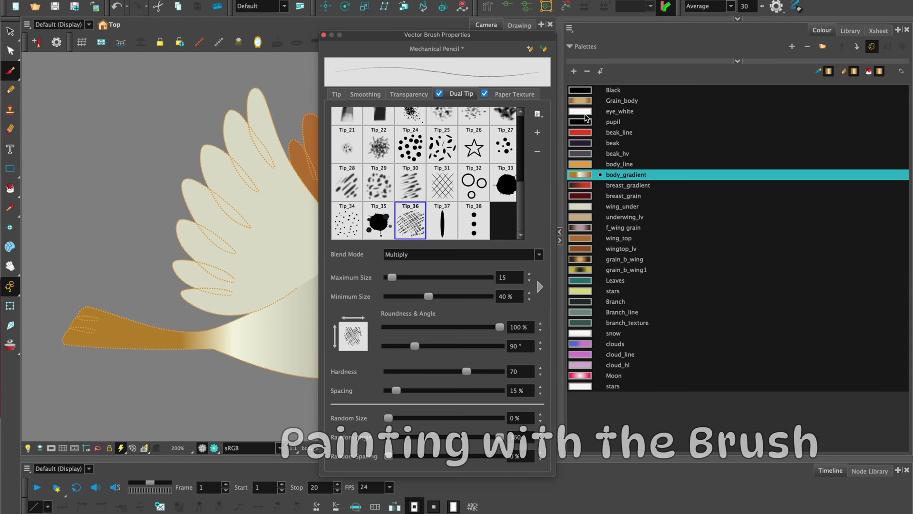
- Paint grain texture along the bird's head, back, belly and tail with the Robin_1 brush in the Grain_body colour
left_click(582, 98)
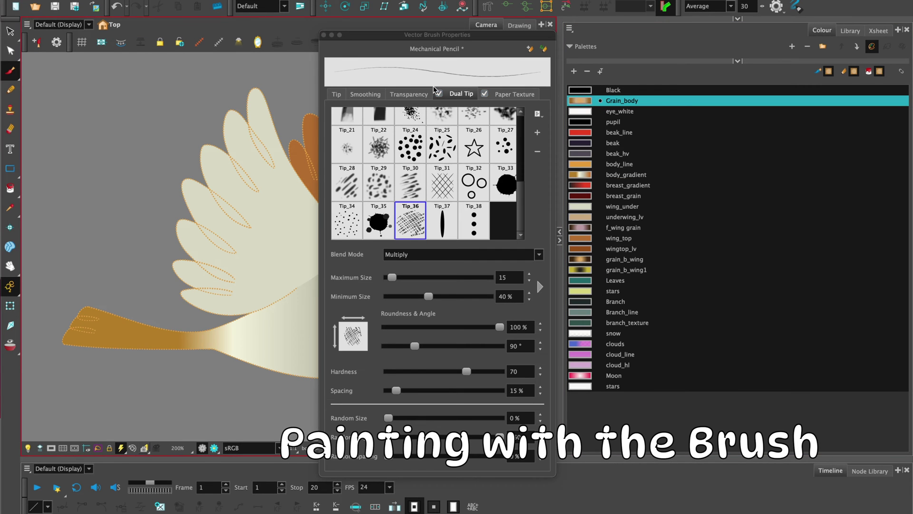
left_click(324, 35)
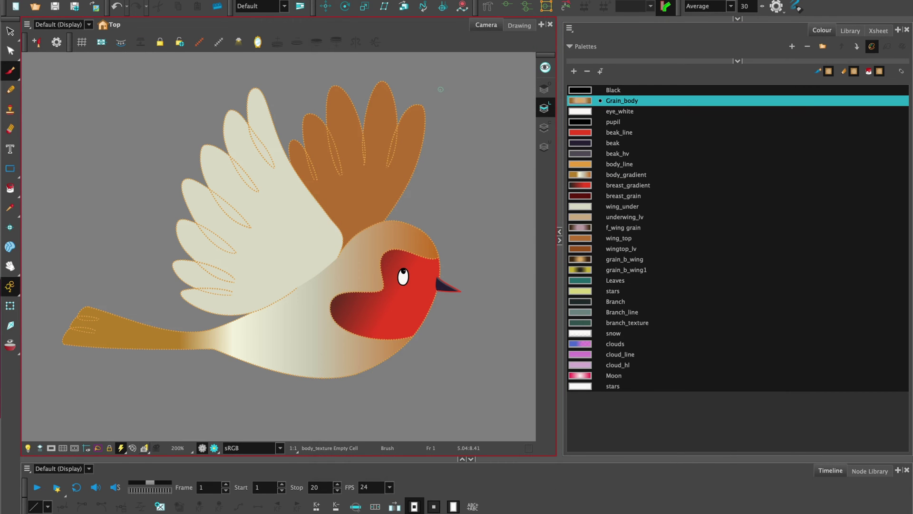
key("o")
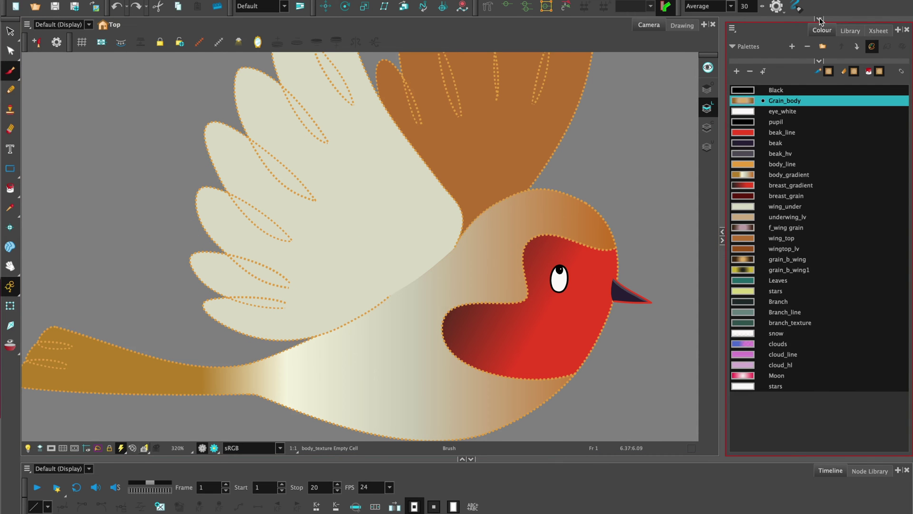
left_click(818, 20)
left_click(807, 159)
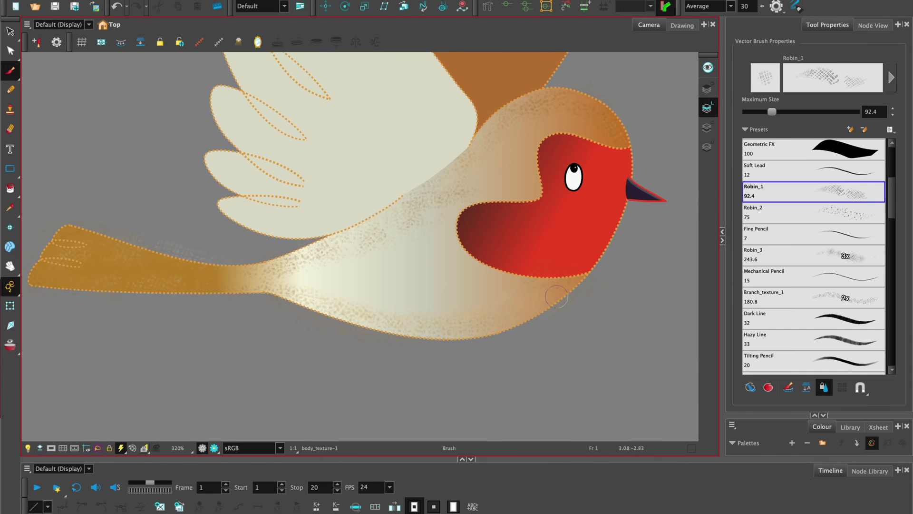
left_click_drag(556, 296, 585, 279)
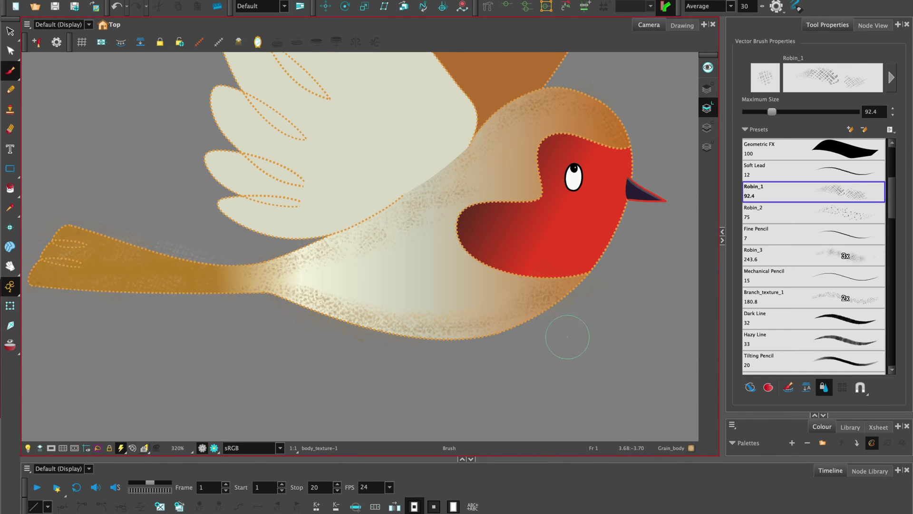
mouse_move(308, 262)
left_mouse_down()
mouse_move(297, 281)
mouse_move(304, 291)
left_mouse_up()
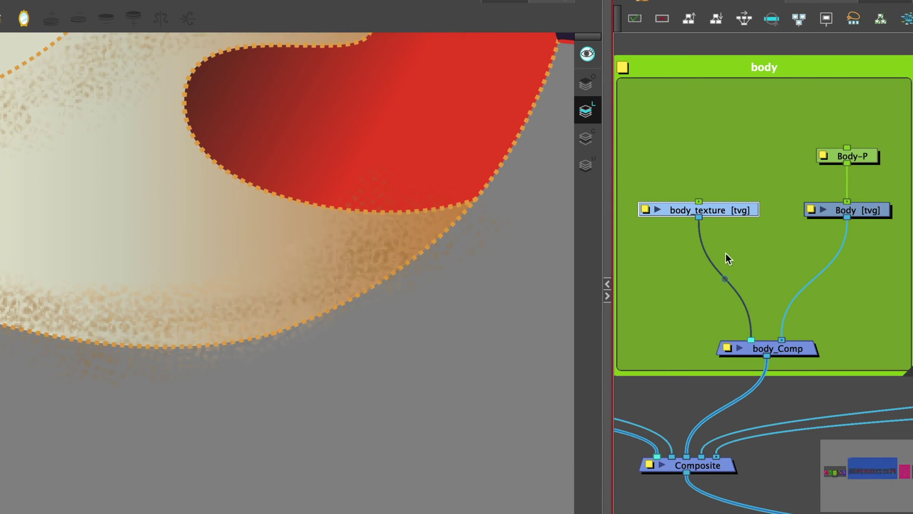
- Insert a Cutter node between body_texture and body_Comp, and connect the Body drawing to its matte input
key("Tab")
type("cutt")
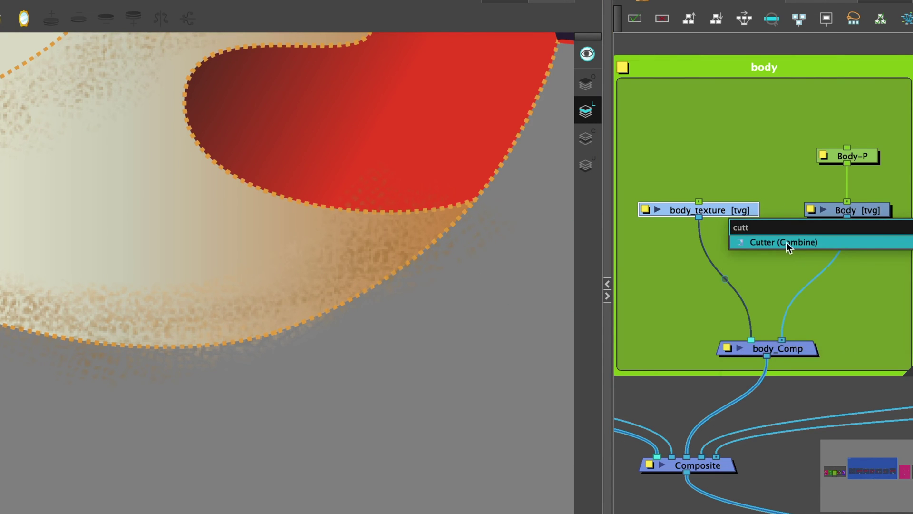
left_click(787, 243)
left_click_drag(728, 243, 719, 258)
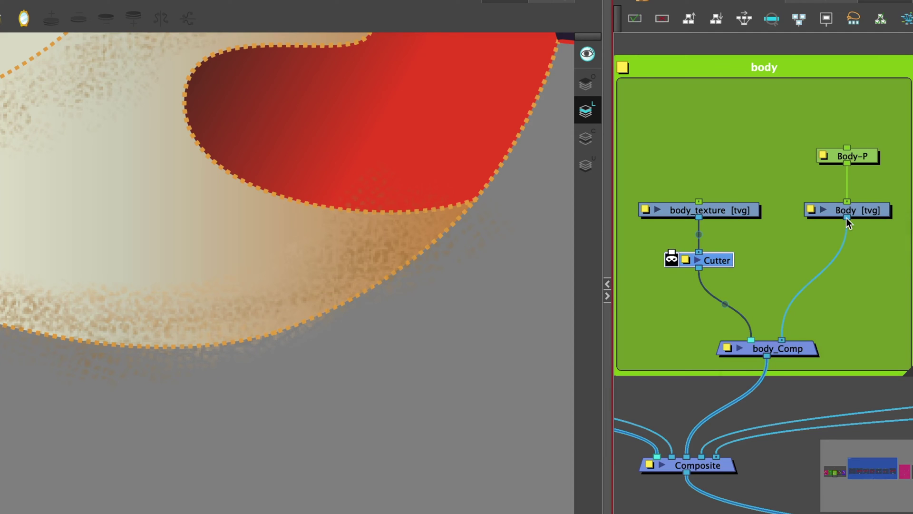
left_click_drag(847, 219, 672, 252)
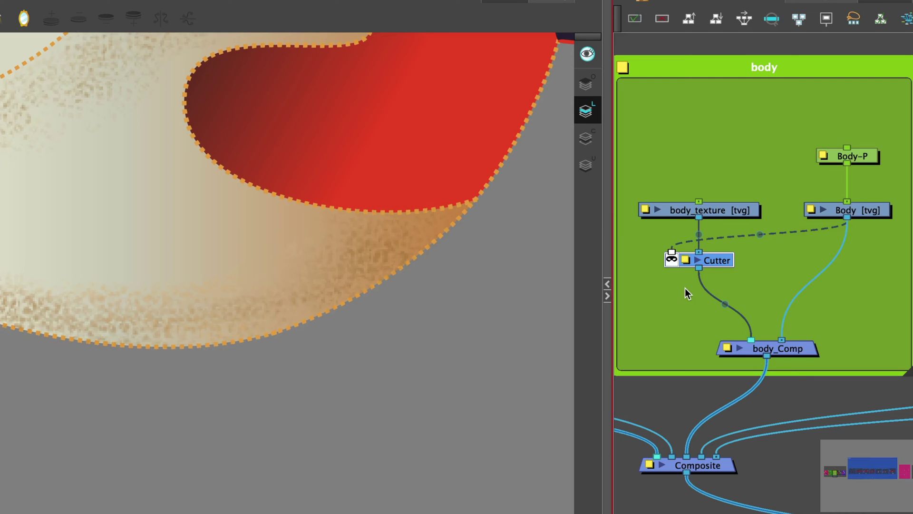
- Add a parent peg to body_texture and move its pivot to the lower edge of the bird's belly
key("super+p")
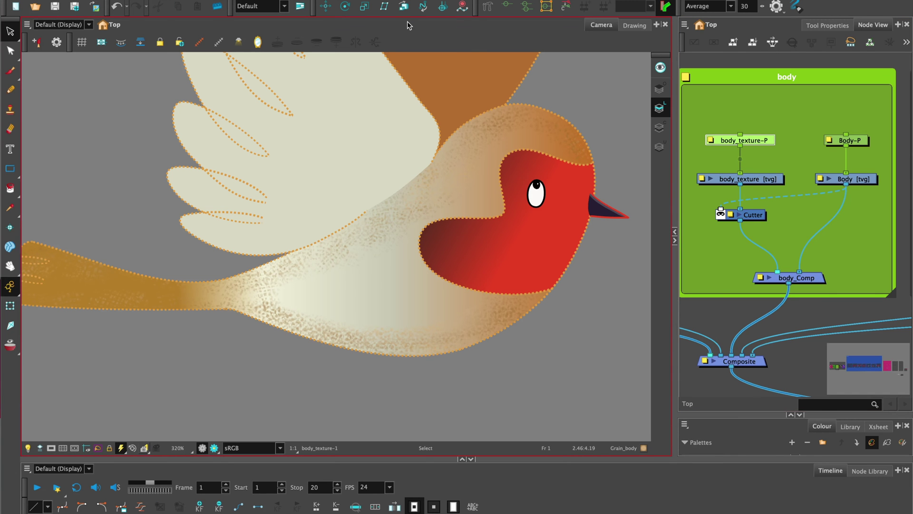
left_click(345, 6)
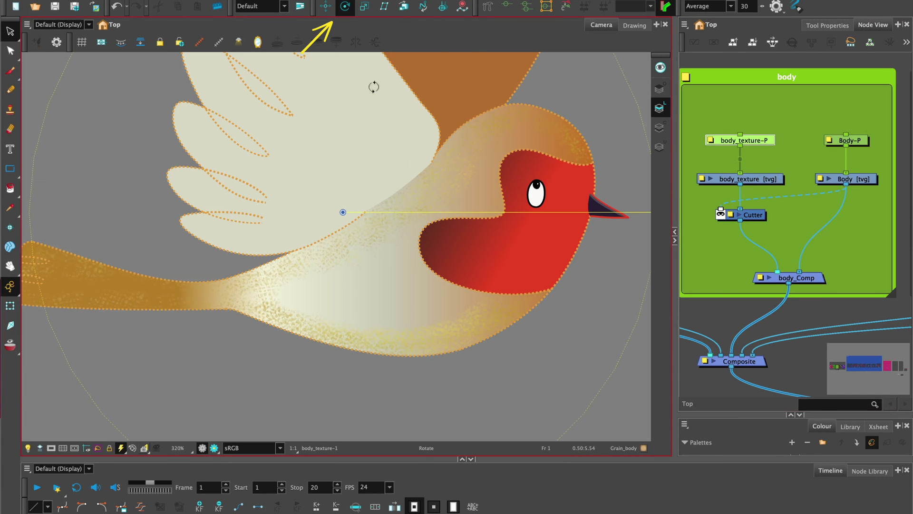
left_click_drag(344, 212, 420, 354)
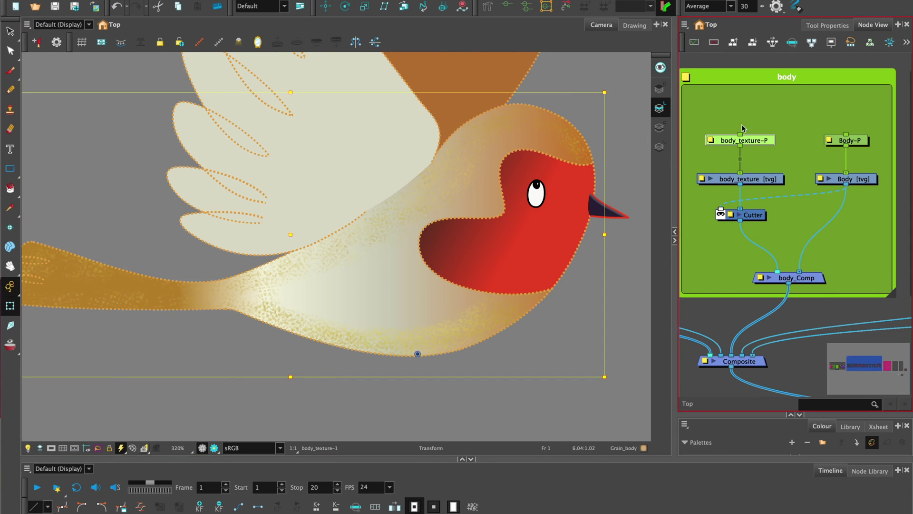
- Add a shared parent peg above body_texture-P and Body-P, and name it Master_body-P
left_click_drag(699, 123, 869, 149)
key("super+p")
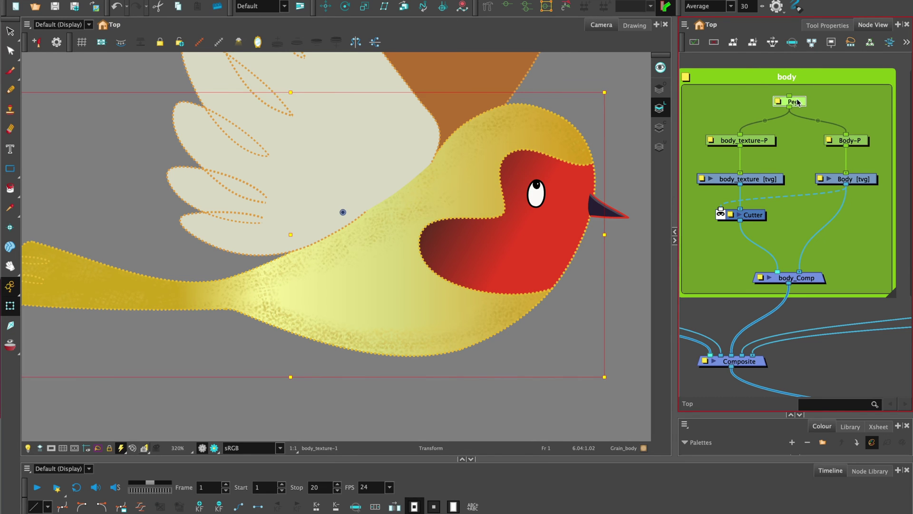
double_click(782, 102)
left_click(465, 186)
type("Master_body")
key("Delete")
key("Delete")
key("Delete")
type("-P")
key("Return")
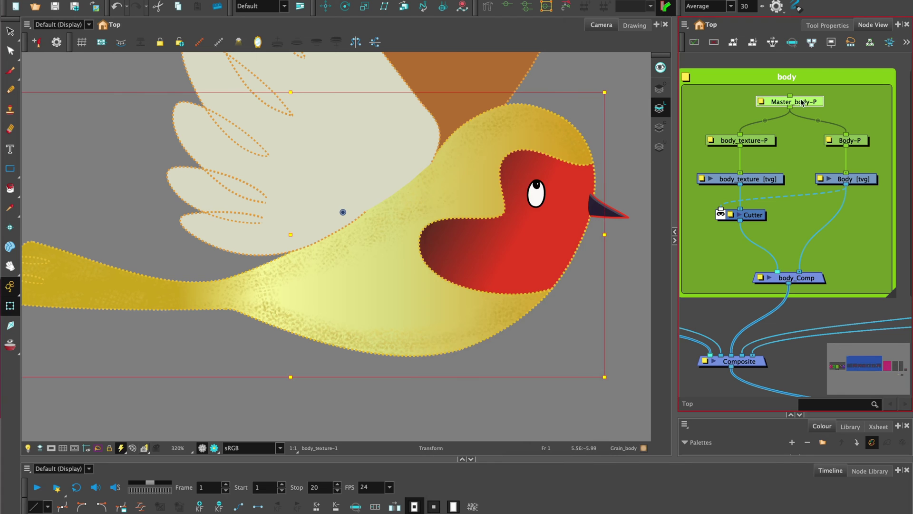
- Copy the pivot of body_texture-P to Master_body-P, setting x to 1.4718 E and y to 3.72102 S
double_click(761, 103)
left_click_drag(506, 149, 681, 104)
double_click(710, 141)
left_click_drag(631, 430, 602, 436)
key("super+c")
left_click_drag(827, 440, 801, 456)
key("ctrl+v")
left_click_drag(684, 446, 603, 446)
left_click(821, 456)
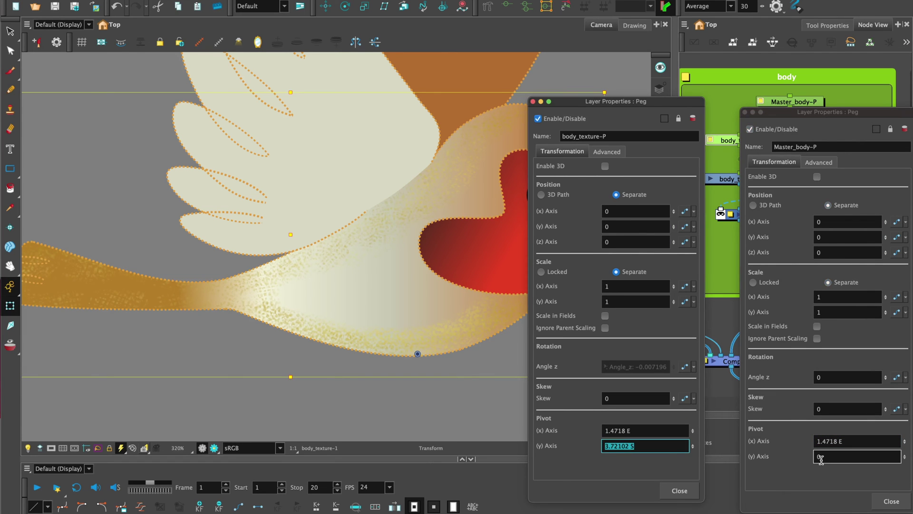
key("ctrl+v")
left_click(891, 502)
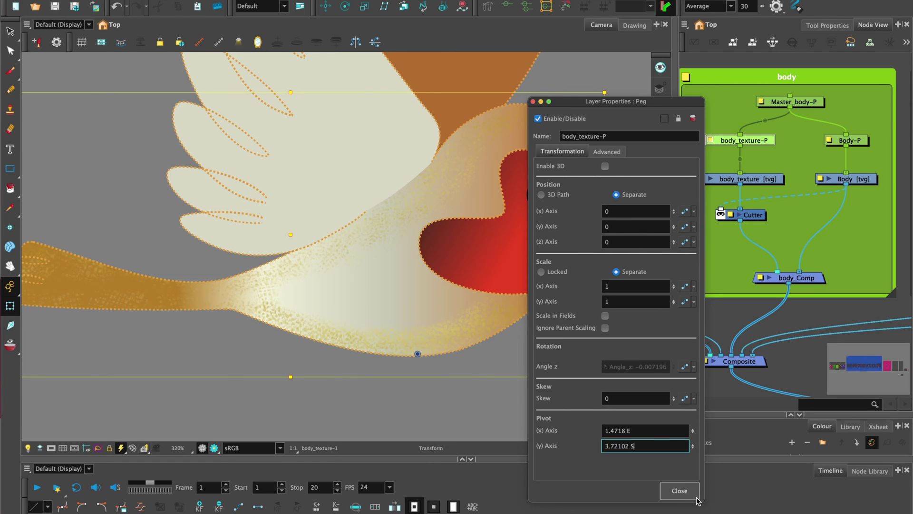
left_click(695, 497)
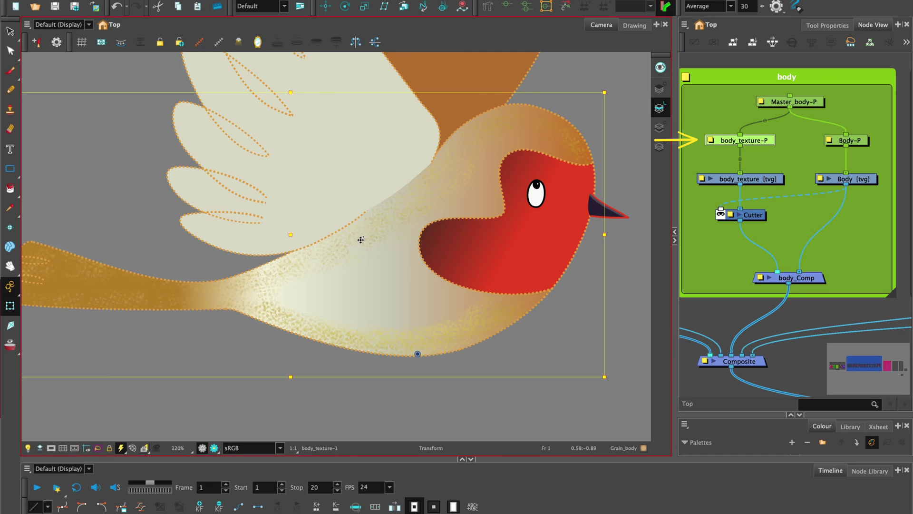
- Test the rig by moving the texture with body_texture-P and the whole body with Master_body-P
mouse_move(362, 235)
left_mouse_down()
mouse_move(357, 242)
mouse_move(371, 241)
left_mouse_up()
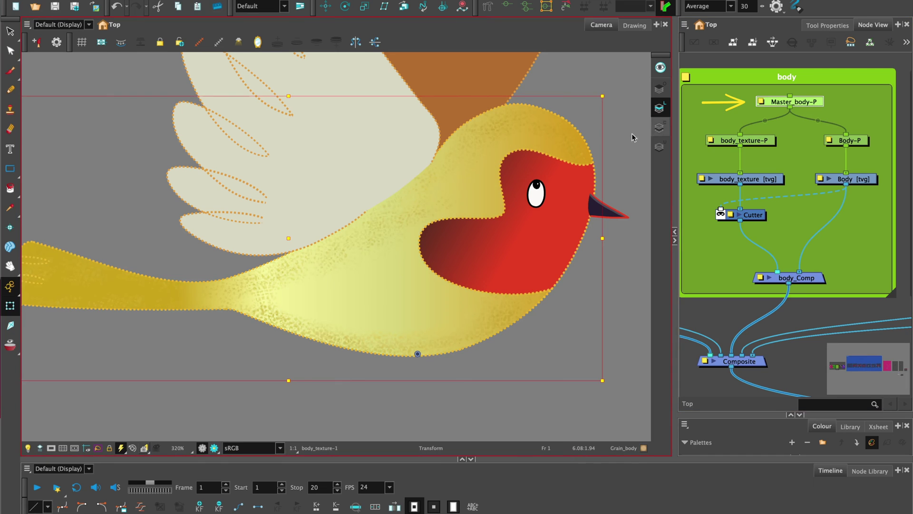
mouse_move(393, 247)
left_mouse_down()
mouse_move(423, 266)
mouse_move(413, 272)
mouse_move(408, 244)
left_mouse_up()
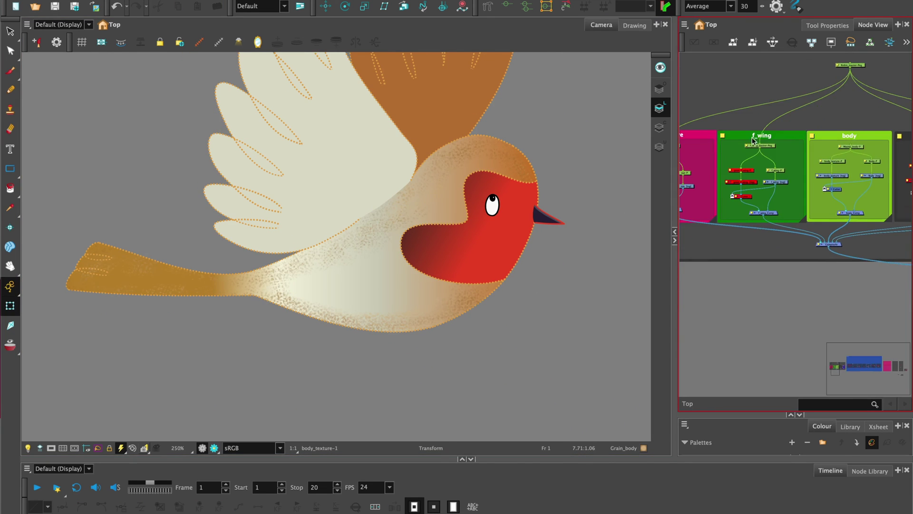
- Examine the f_wing group's peg, texture and Cutter node setup together with the textured wing
scroll(752, 139, "up", 3)
left_click_drag(721, 118, 758, 201)
key("a")
left_click(585, 144)
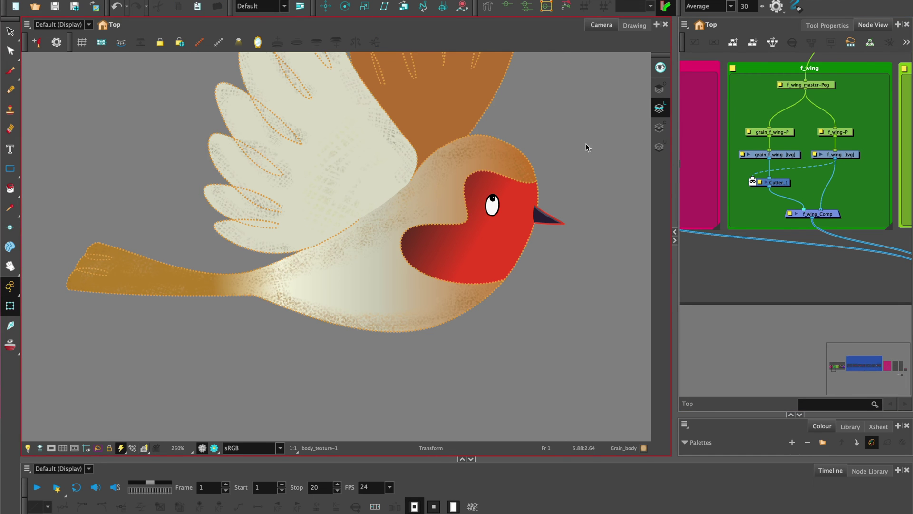
- Examine how the body, Breast and wing groups use parent pegs, texture drawings and Cutter nodes
left_click_drag(709, 139, 728, 148)
left_click(762, 185)
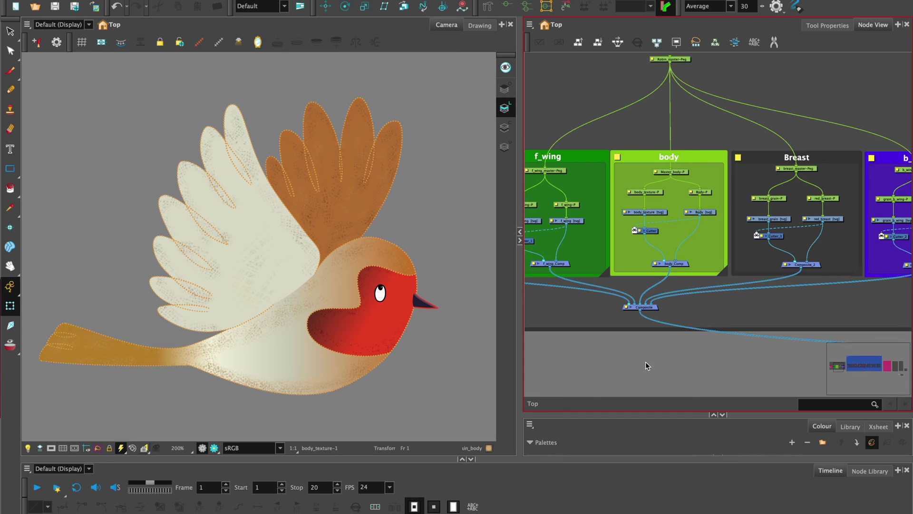
scroll(701, 226, "down", 5)
left_click_drag(742, 112, 777, 87)
scroll(740, 148, "up", 1)
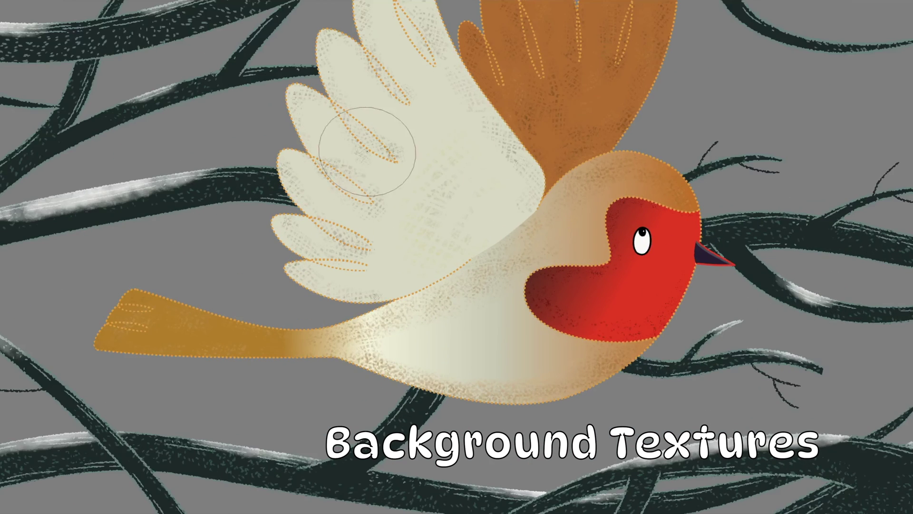
- Add an all-vector drawing layer named FG_texture and place it between FG_snow_2 and FG_branch in the FG_branch group
key("space")
left_click_drag(298, 133, 639, 361)
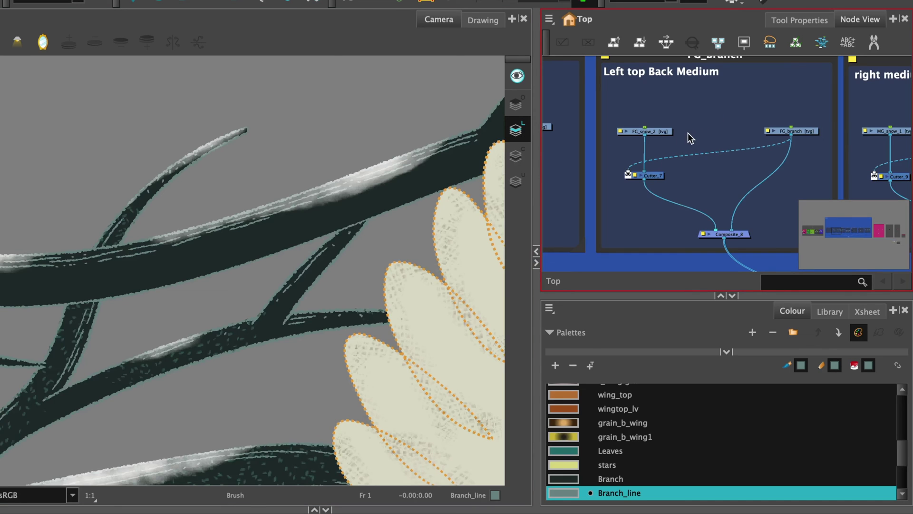
key("super+r")
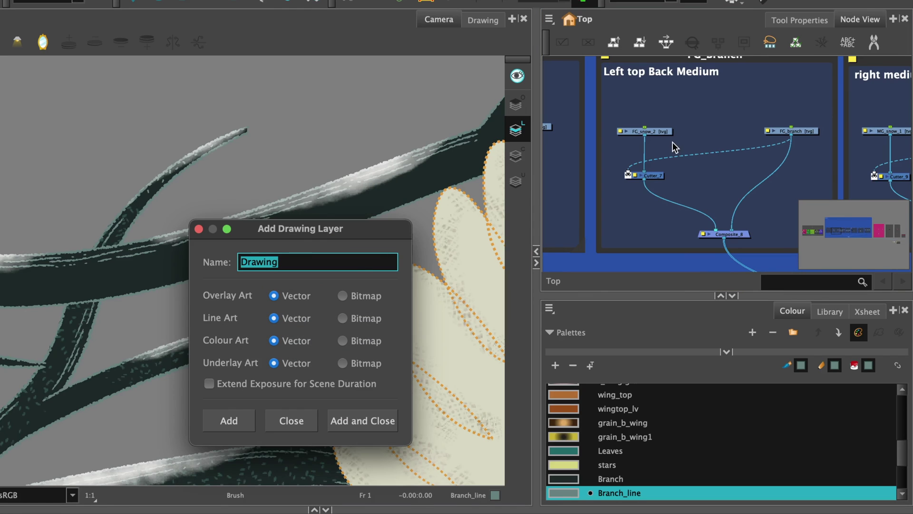
key("super+v")
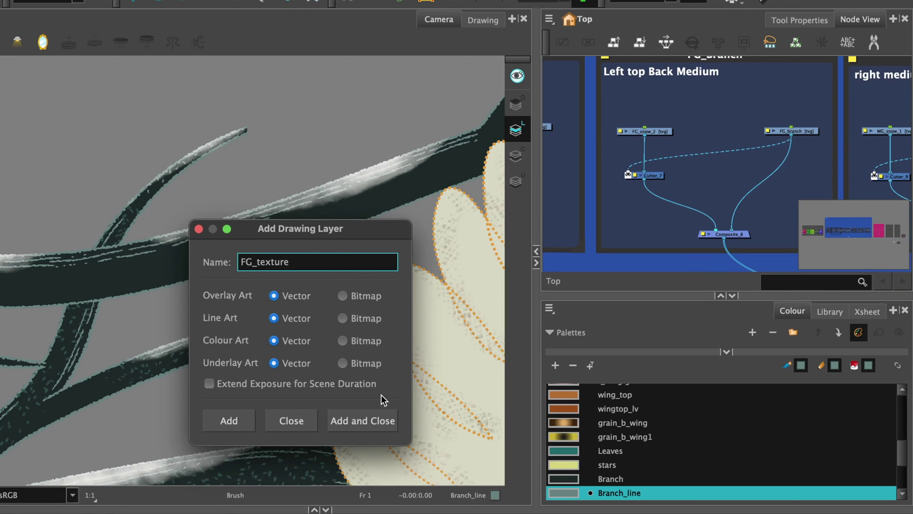
left_click(362, 420)
left_click_drag(767, 176, 741, 135)
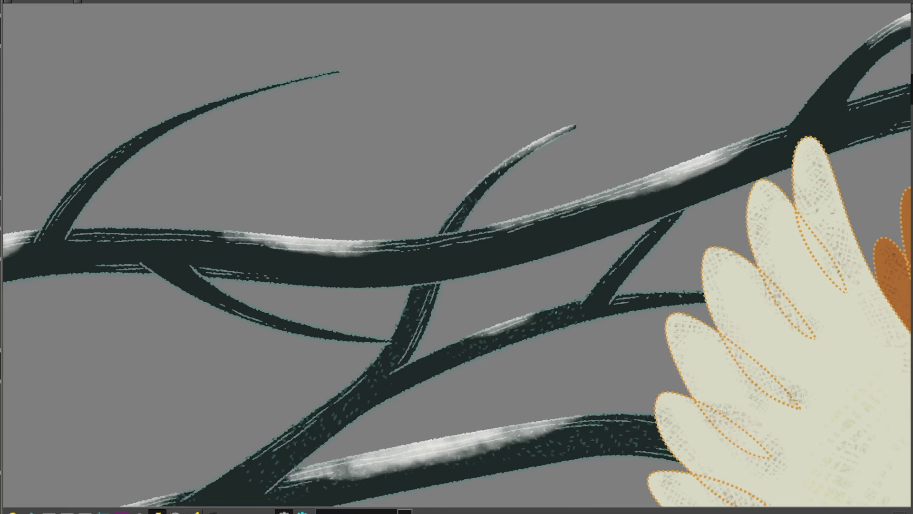
- Paint Branch_line speckle texture along the upper foreground branch and its offshoots with the Branch_texture_1 brush at size 180.8
mouse_move(468, 252)
left_mouse_down()
mouse_move(535, 246)
mouse_move(668, 207)
left_mouse_up()
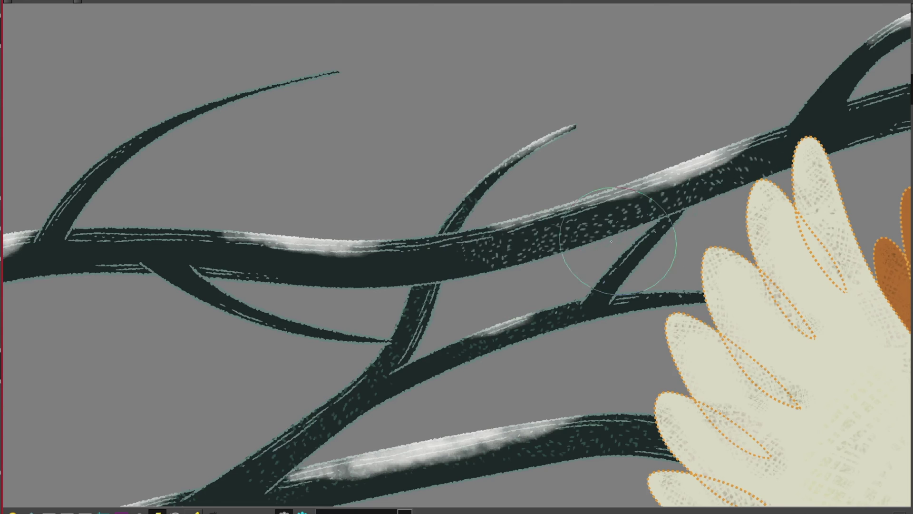
mouse_move(244, 255)
left_mouse_down()
mouse_move(517, 250)
mouse_move(709, 137)
left_mouse_up()
left_click_drag(56, 252, 475, 262)
key("space")
left_click_drag(691, 113, 546, 163)
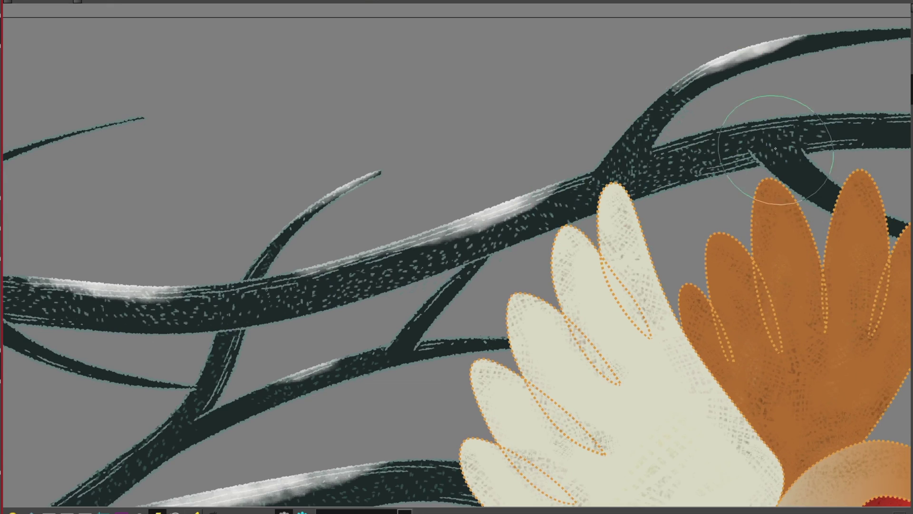
key("space")
left_click_drag(759, 172, 607, 153)
mouse_move(670, 131)
left_mouse_down()
mouse_move(761, 179)
mouse_move(771, 194)
left_mouse_up()
key("space")
left_click_drag(760, 97, 504, 103)
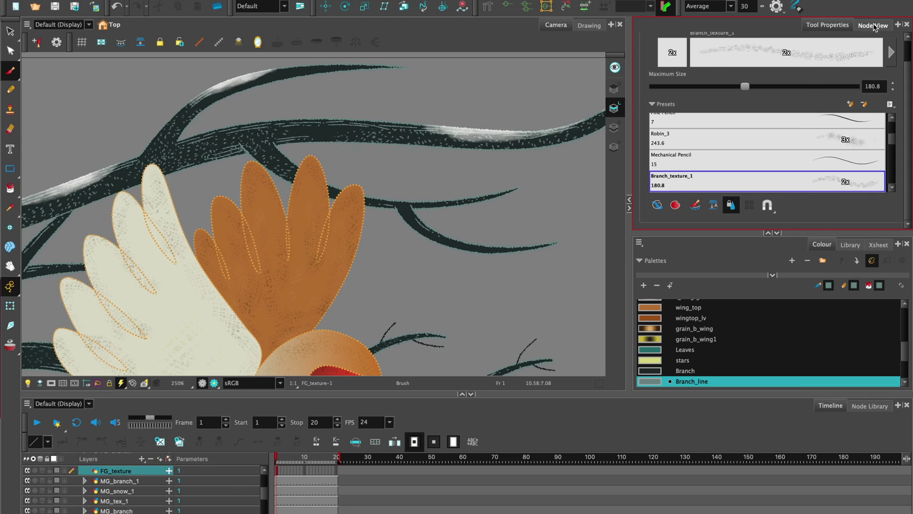
- Add a Cutter node between FG_texture and Composite_8, and connect FG_branch as its matte
left_click(873, 25)
key("Return")
left_click(777, 134)
left_click_drag(769, 121, 774, 145)
scroll(774, 141, "up", 2)
left_click_drag(840, 102, 753, 145)
left_click(753, 147)
- Frame the whole scene and mask the area outside the camera frame
scroll(438, 183, "down", 5)
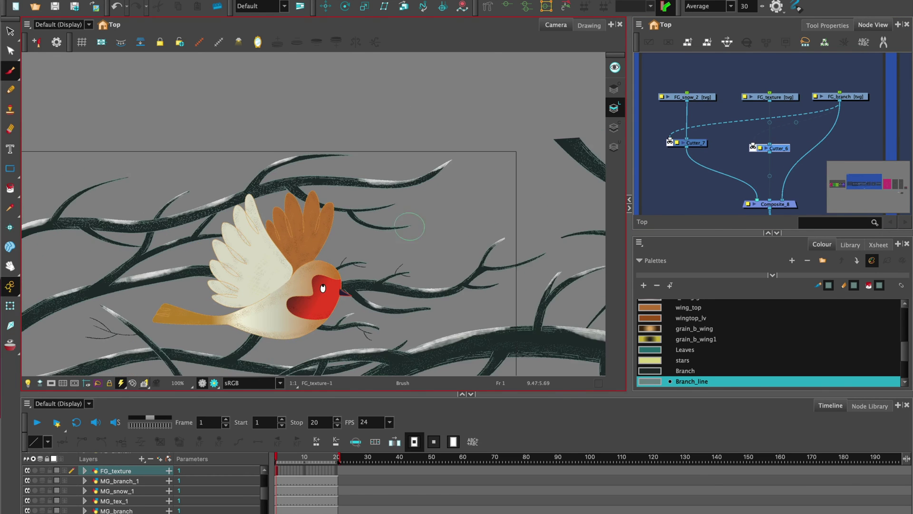
left_click_drag(470, 202, 448, 164)
left_click(51, 383)
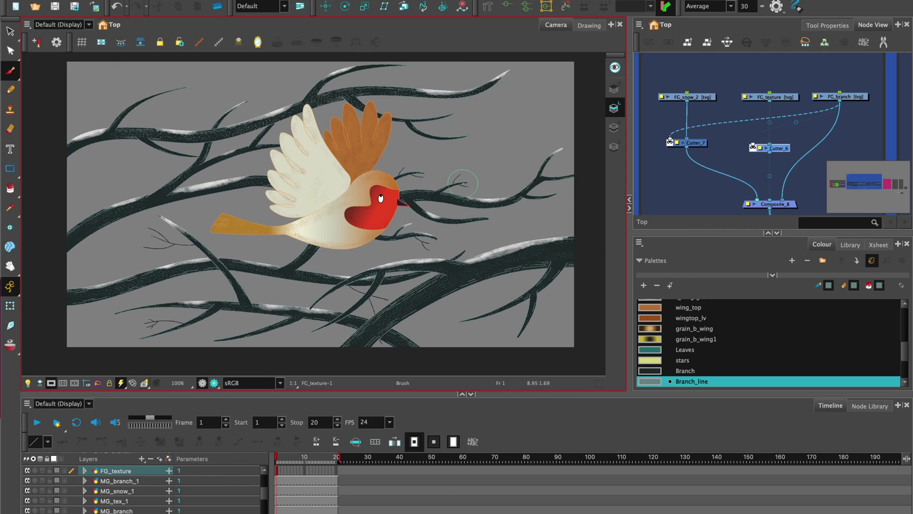